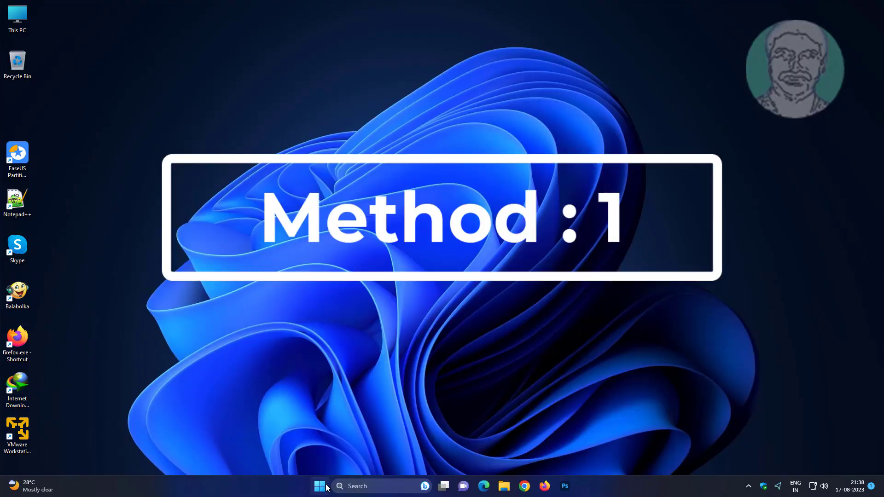
- Launch Settings from Start and go to Apps > Default apps
click(321, 487)
click(327, 262)
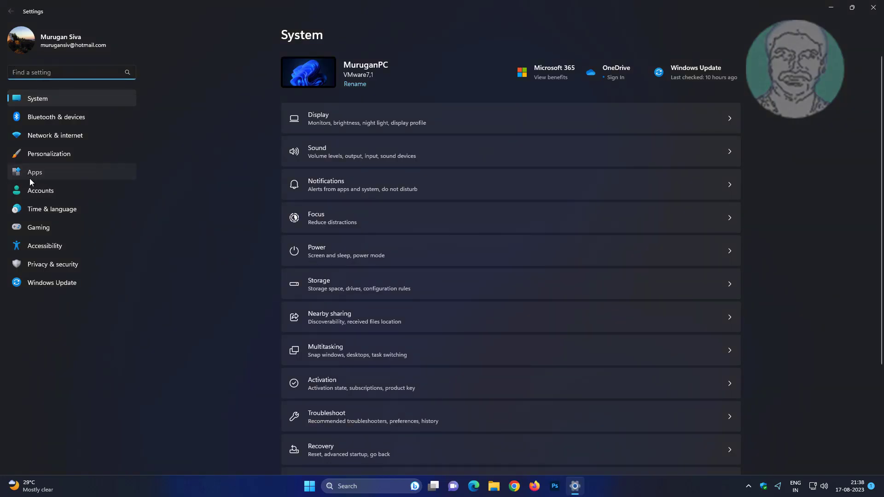
click(34, 174)
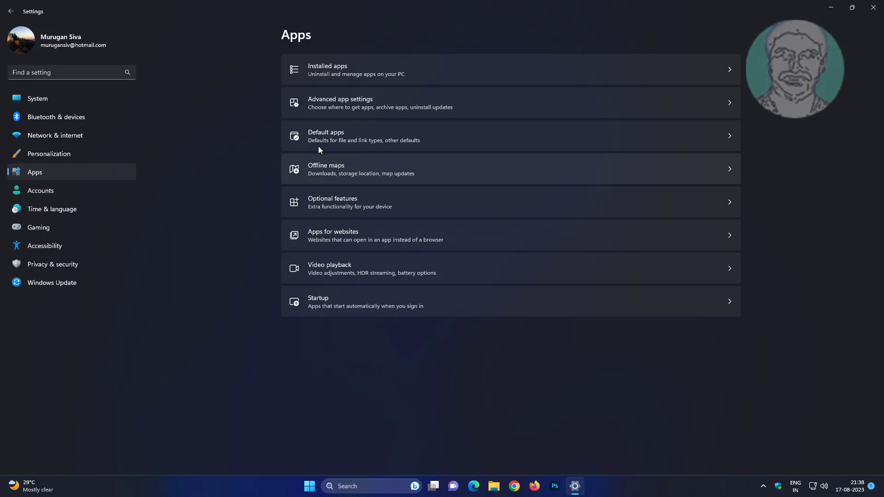
click(359, 134)
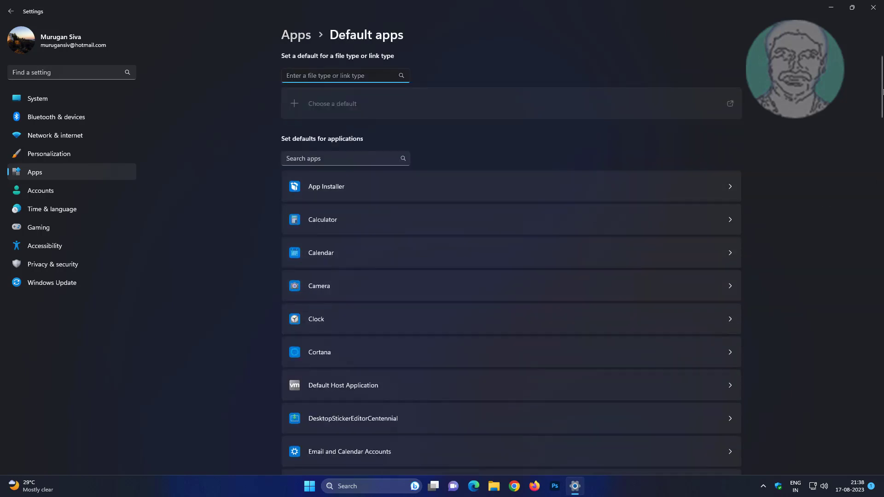
scroll(871, 218, down, 3)
scroll(872, 218, down, 5)
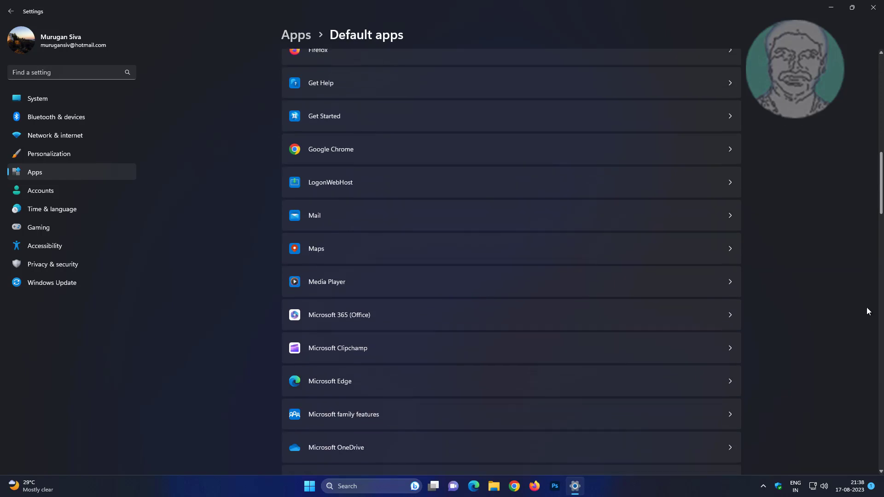
- Confirm 'Reset all default apps' under Related settings, then relaunch Settings from Start
click(881, 308)
drag(881, 308, 875, 439)
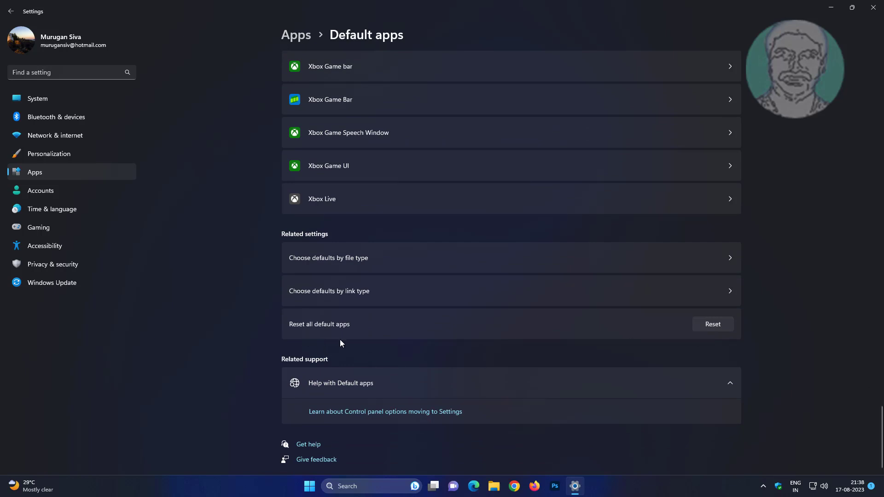
click(716, 322)
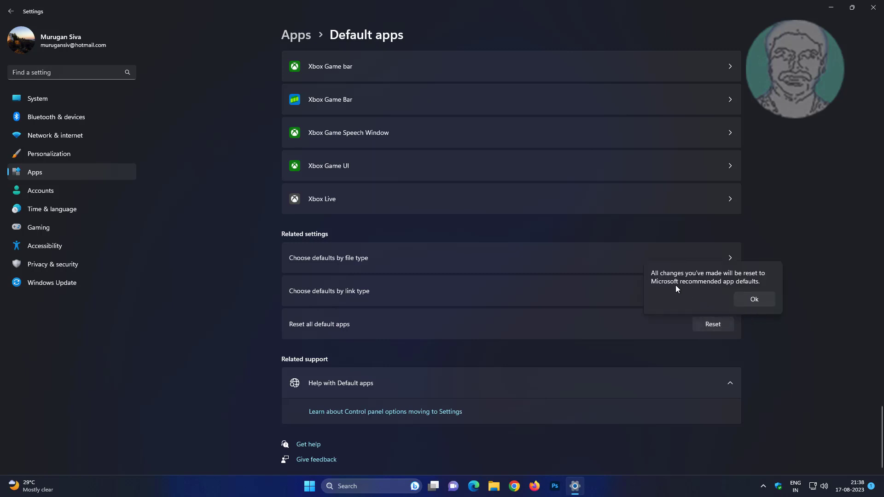
click(755, 300)
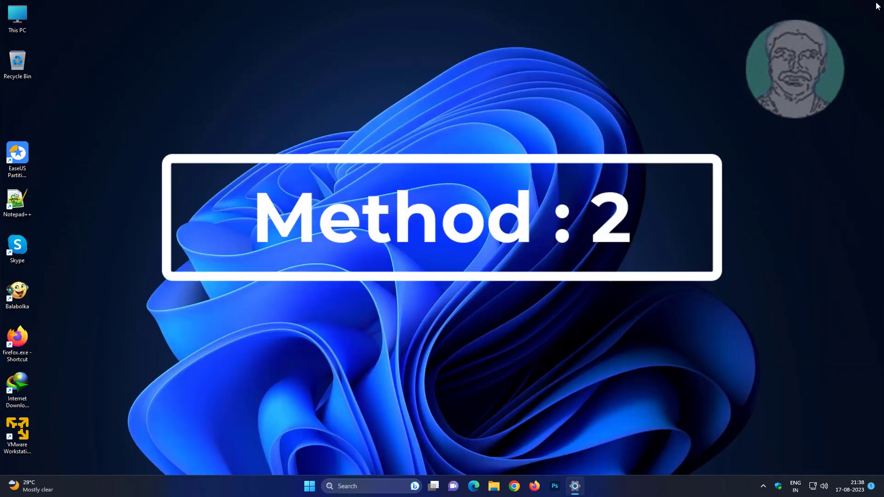
click(320, 486)
click(332, 255)
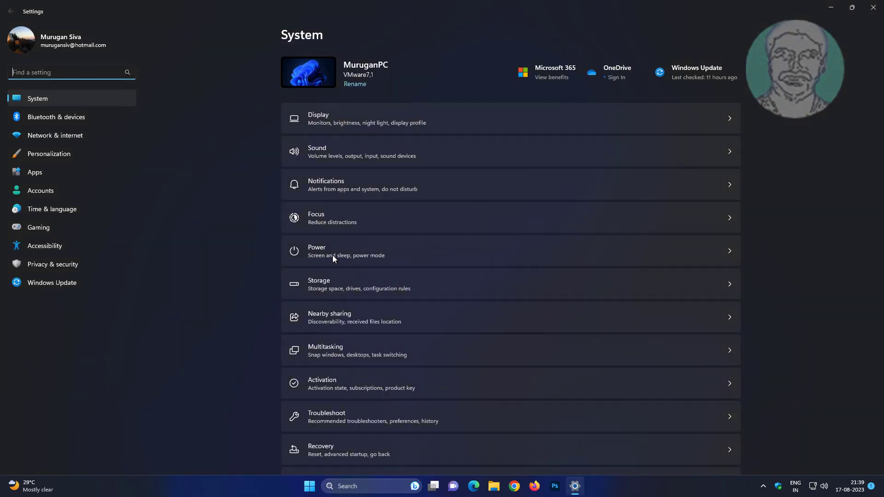
- Go to Apps > Installed apps in Settings to search for Microsoft Store
click(50, 178)
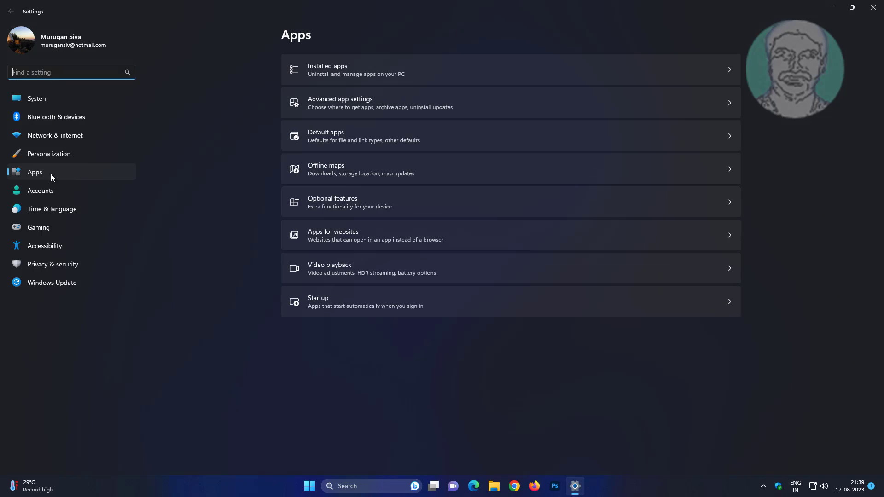
click(340, 70)
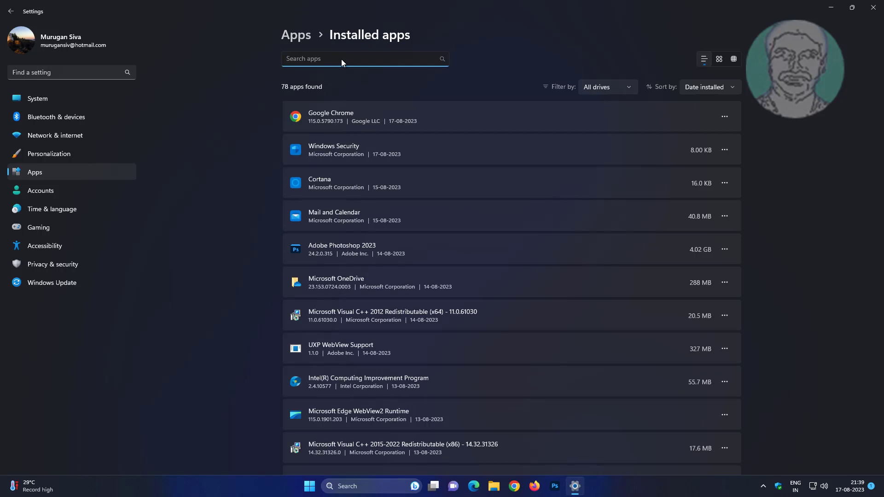
text(st)
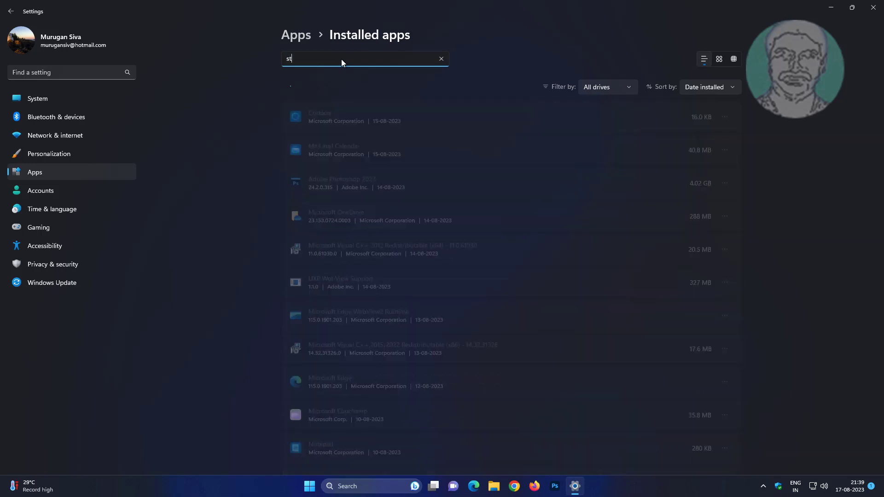
text(ore)
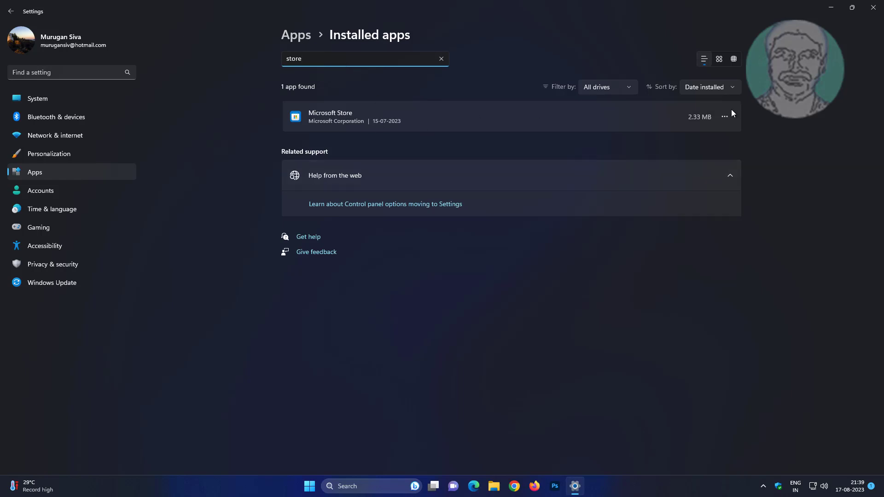
- Reset Microsoft Store from its Advanced options, confirming deletion of its app data
click(724, 115)
click(663, 136)
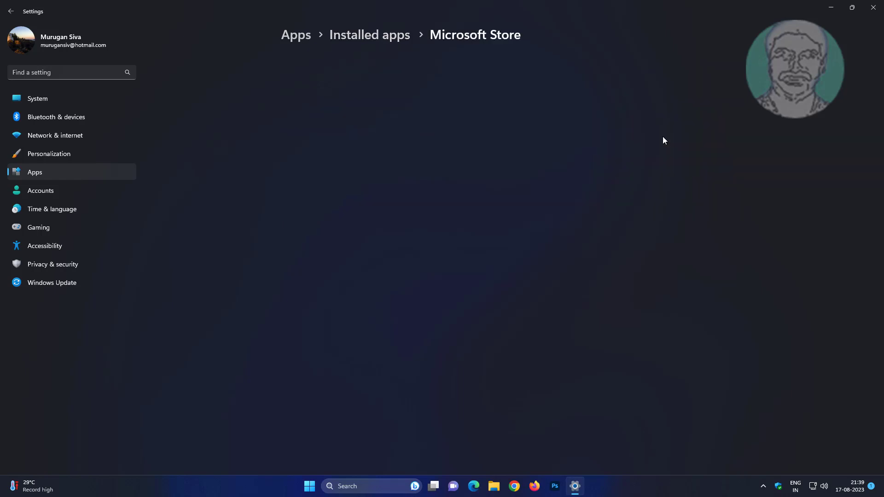
scroll(417, 358, down, 2)
scroll(417, 357, down, 1)
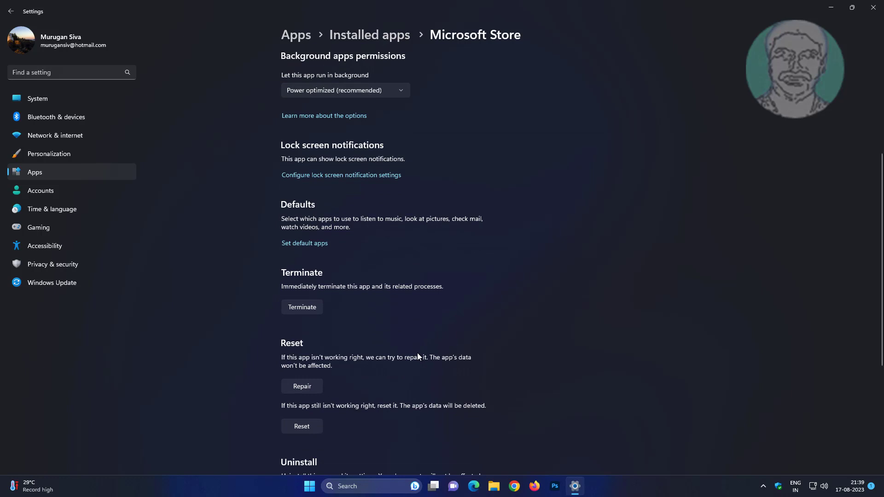
scroll(423, 342, down, 2)
click(301, 313)
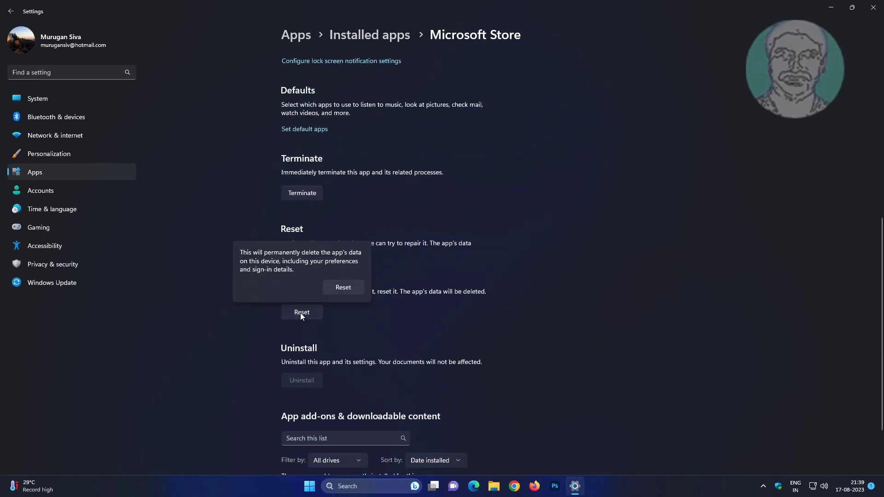
click(340, 285)
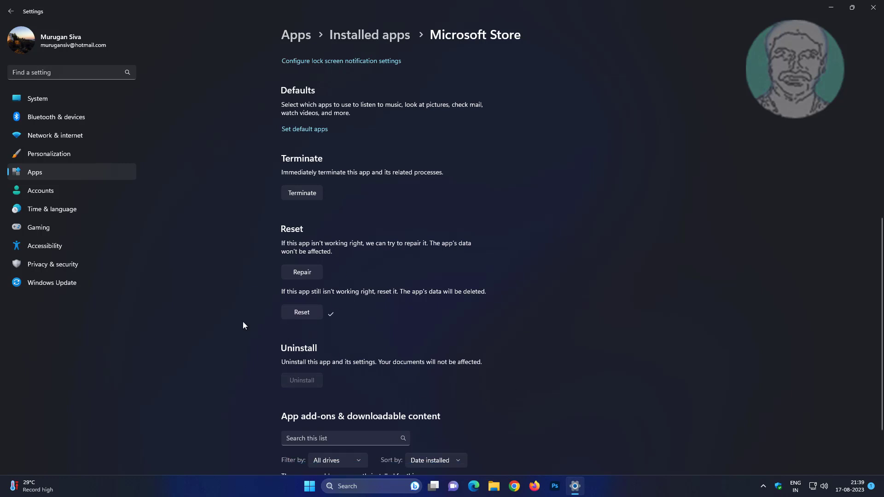
- Close Settings and run Registry Editor (regedit) as administrator from taskbar search
click(872, 9)
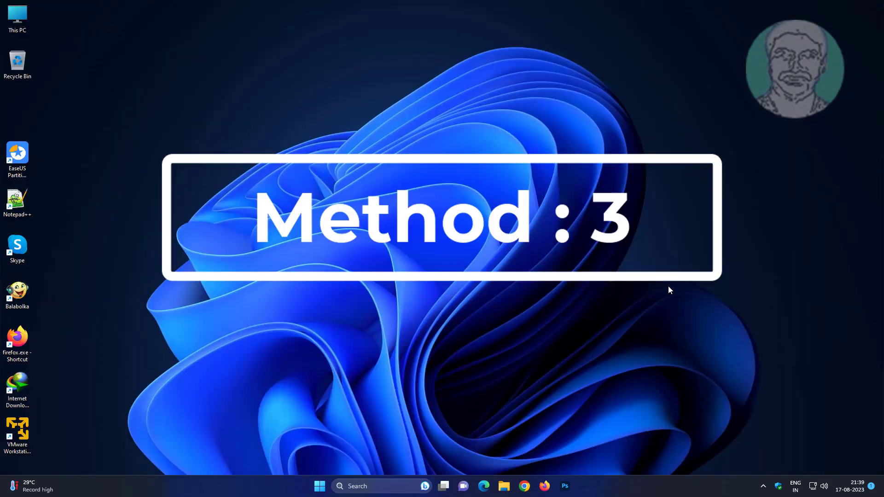
click(384, 486)
text(rege)
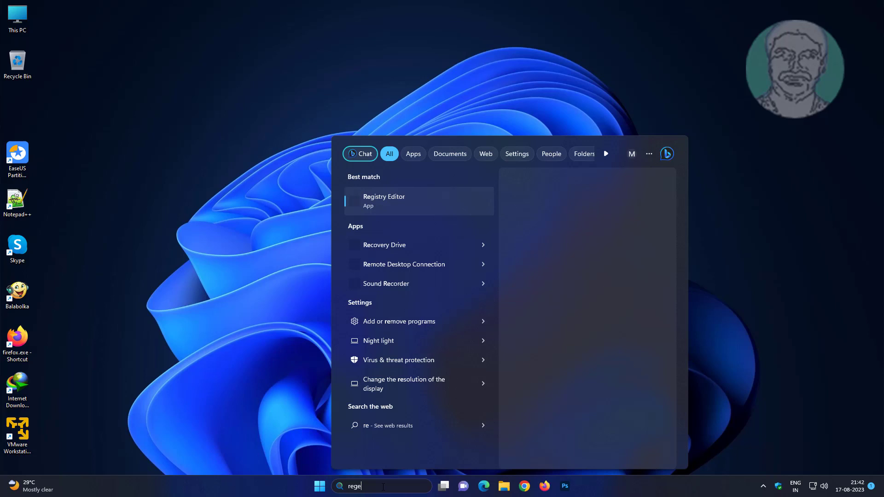
text(dit)
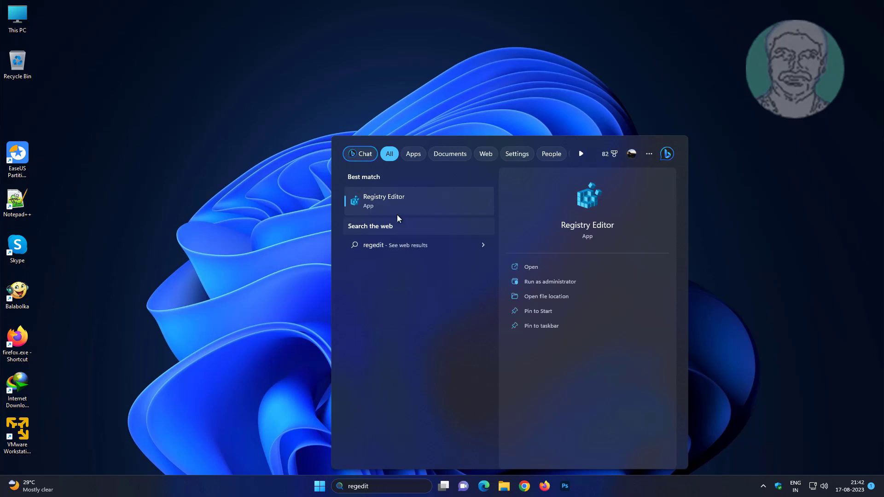
right_click(401, 199)
click(435, 206)
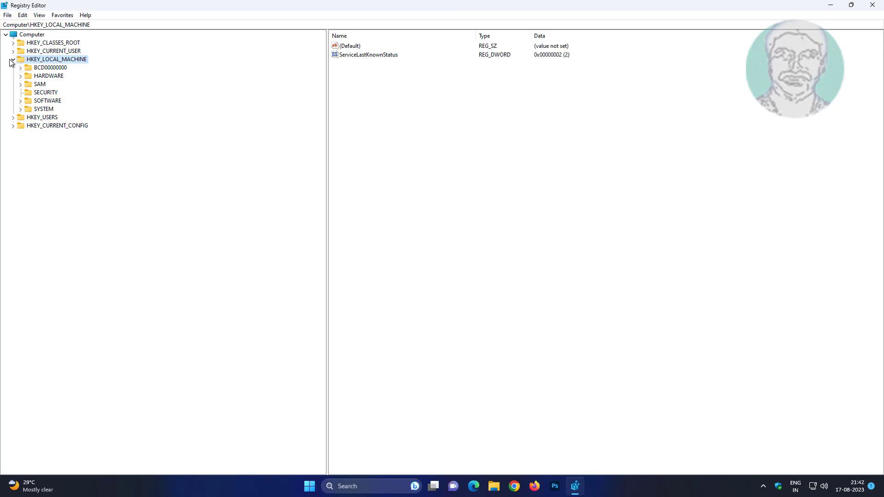
- Collapse HKEY_LOCAL_MACHINE, then select and expand HKEY_CLASSES_ROOT
click(13, 60)
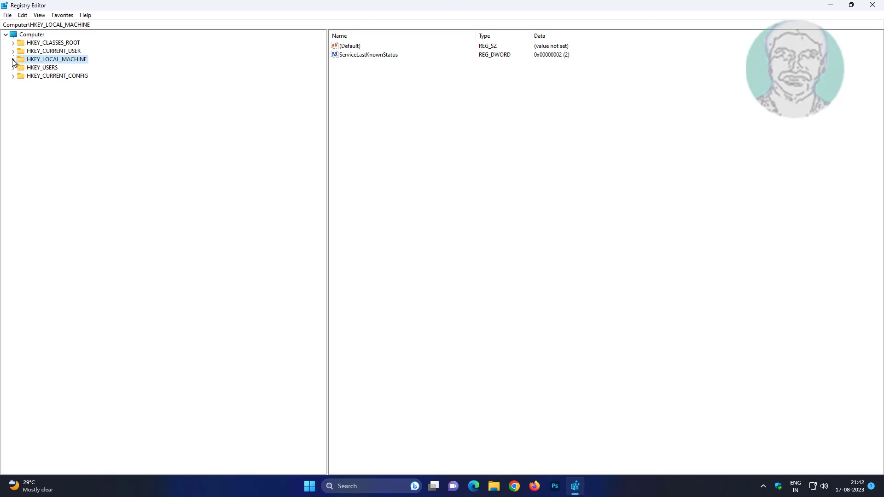
click(55, 52)
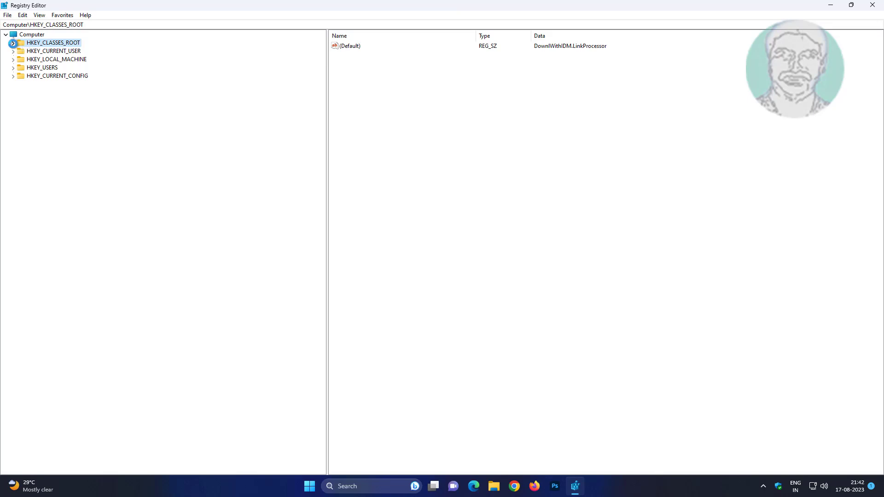
click(13, 42)
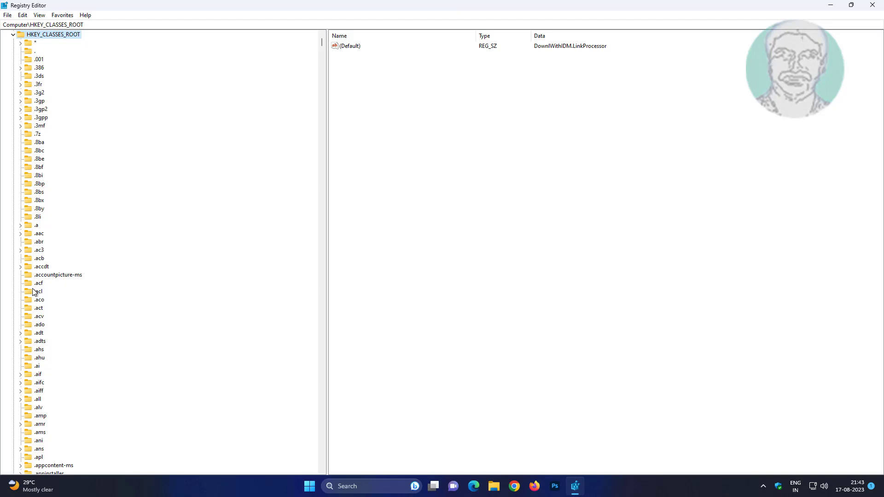
scroll(32, 288, down, 15)
scroll(34, 318, down, 15)
scroll(39, 350, down, 15)
scroll(39, 350, down, 5)
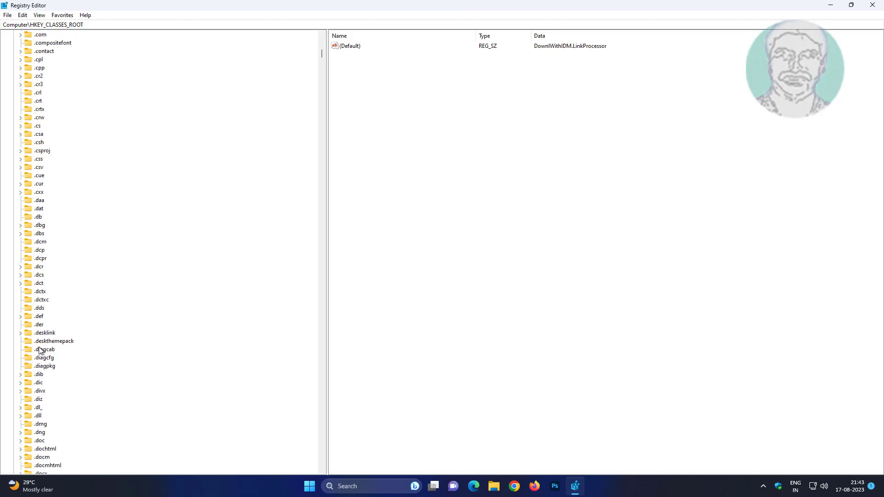
scroll(39, 351, down, 5)
scroll(39, 350, down, 5)
scroll(38, 350, down, 5)
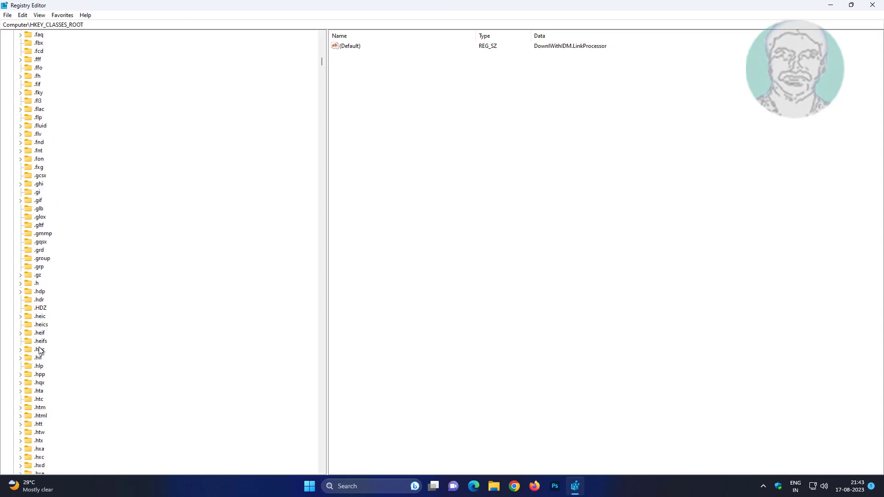
scroll(39, 350, up, 10)
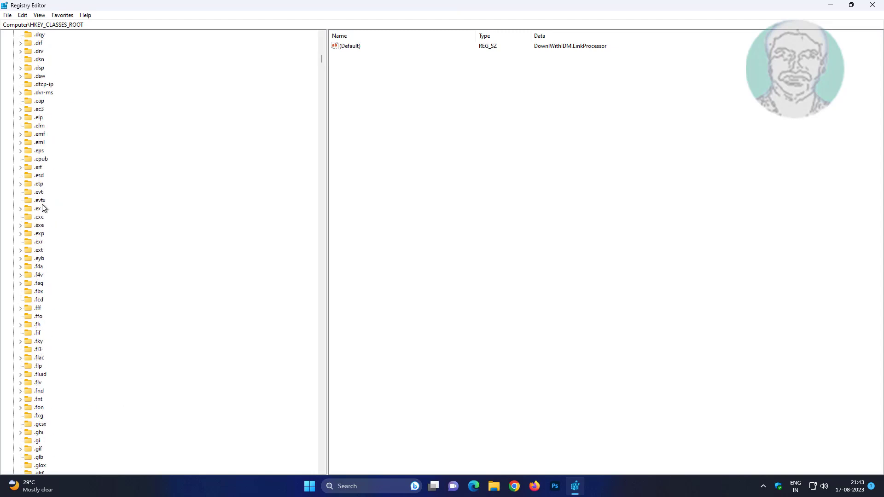
- Select and expand the .exe key, then pick its (Default) value showing 'exefile'
click(39, 226)
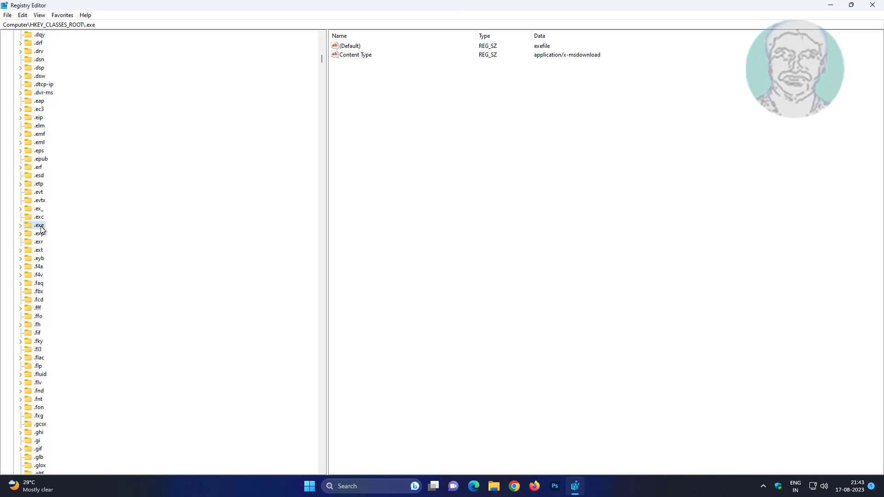
click(21, 226)
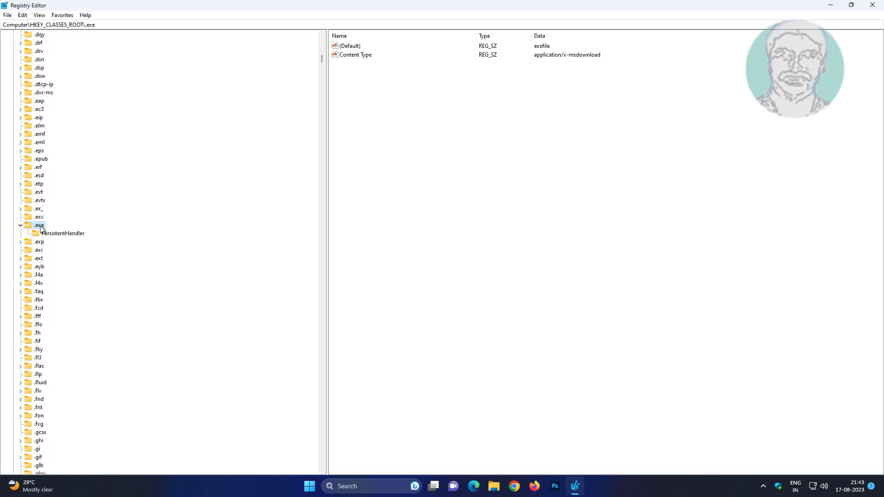
click(350, 47)
- View the .exe (Default) value, close it unchanged as 'exefile', and collapse .exe
double_click(351, 49)
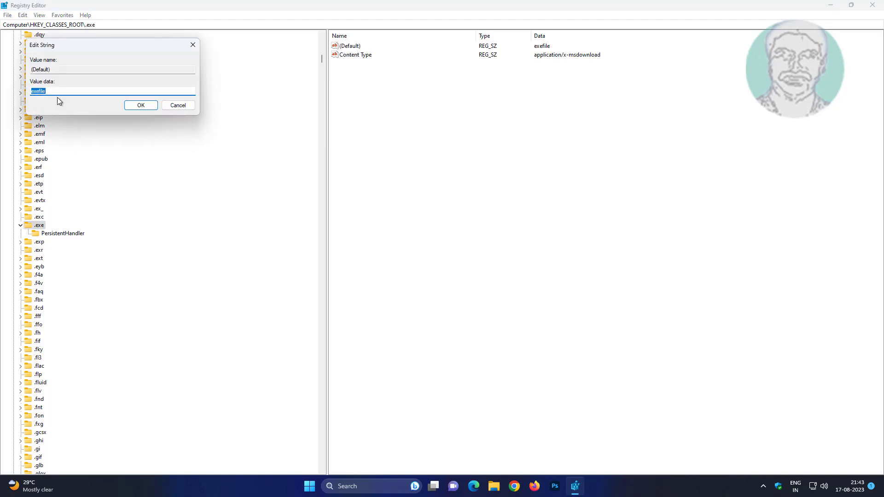
click(136, 109)
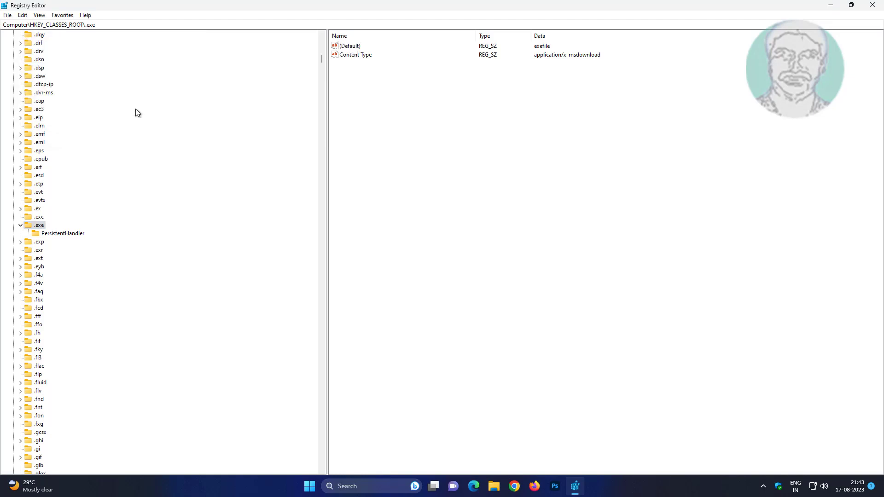
click(23, 221)
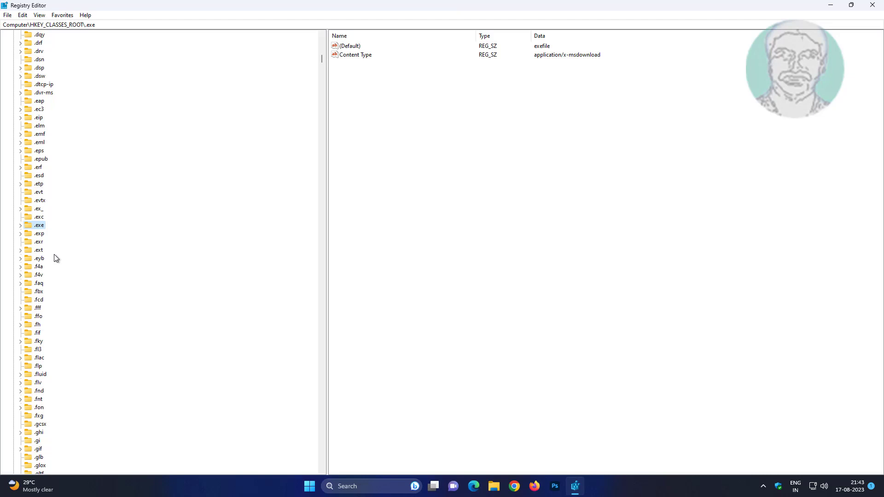
- Jump to the exefile key and inspect its (Default) value, leaving it as 'Application'
key(e)
scroll(79, 317, down, 6)
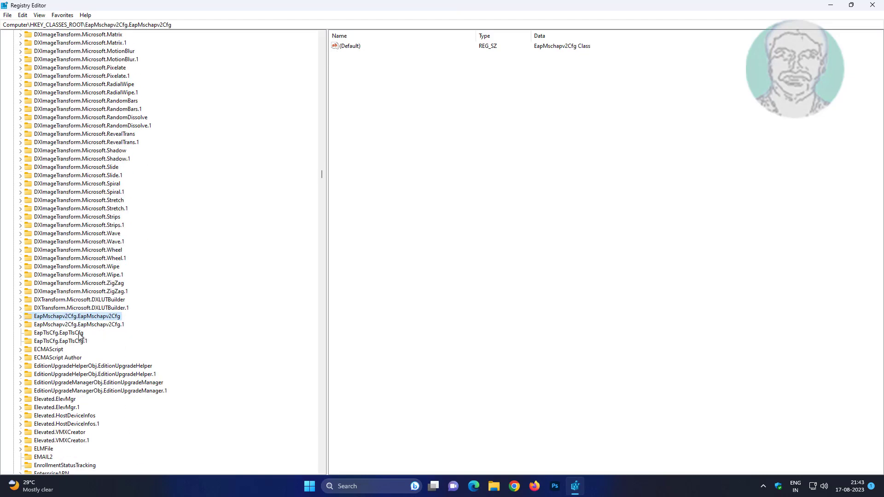
scroll(82, 345, down, 2)
scroll(81, 360, down, 1)
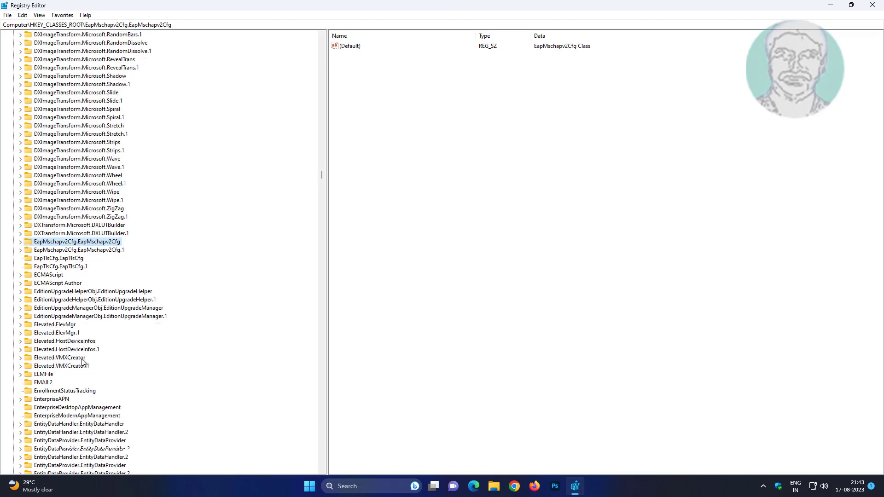
scroll(81, 360, down, 3)
scroll(81, 361, down, 1)
scroll(81, 362, down, 7)
scroll(81, 362, down, 6)
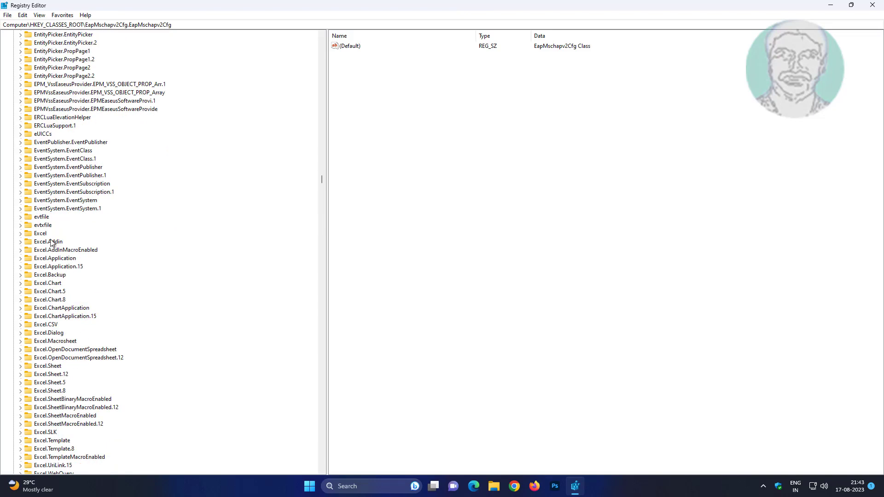
scroll(52, 277, down, 7)
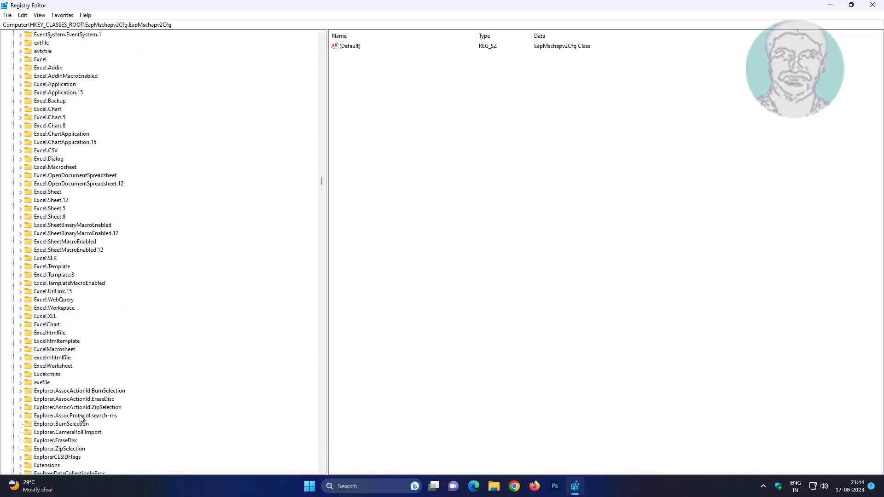
click(41, 384)
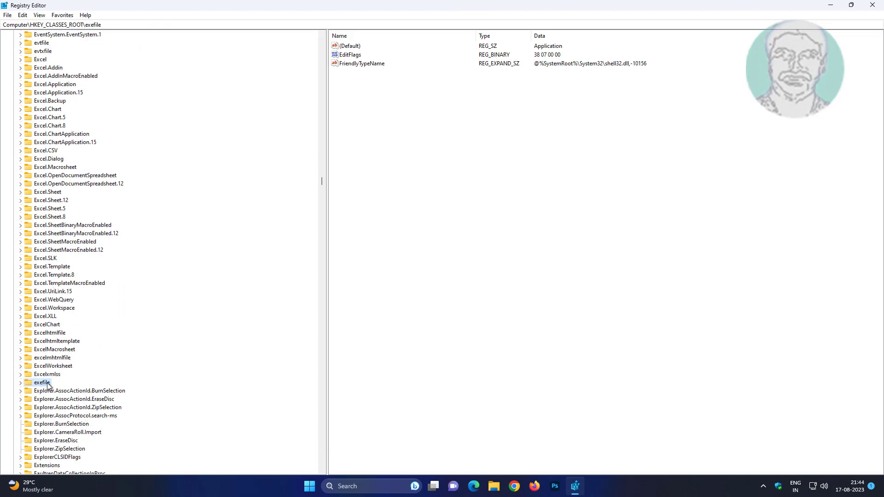
click(350, 47)
double_click(351, 49)
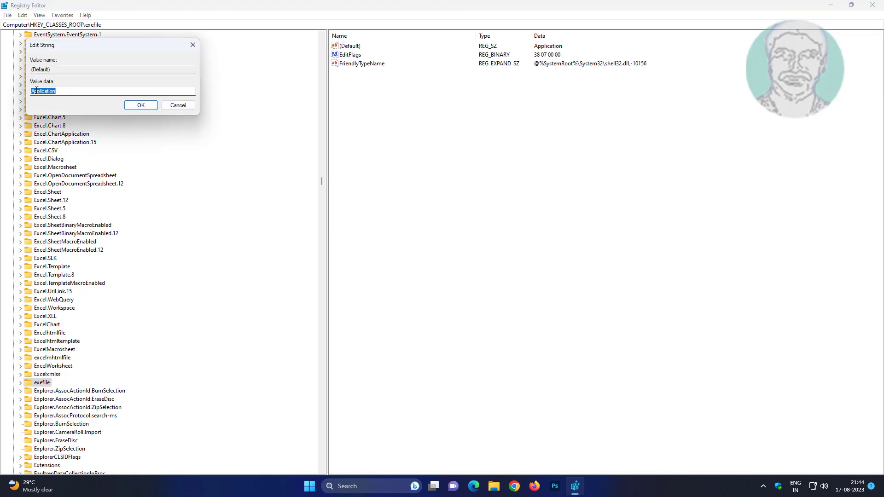
click(137, 105)
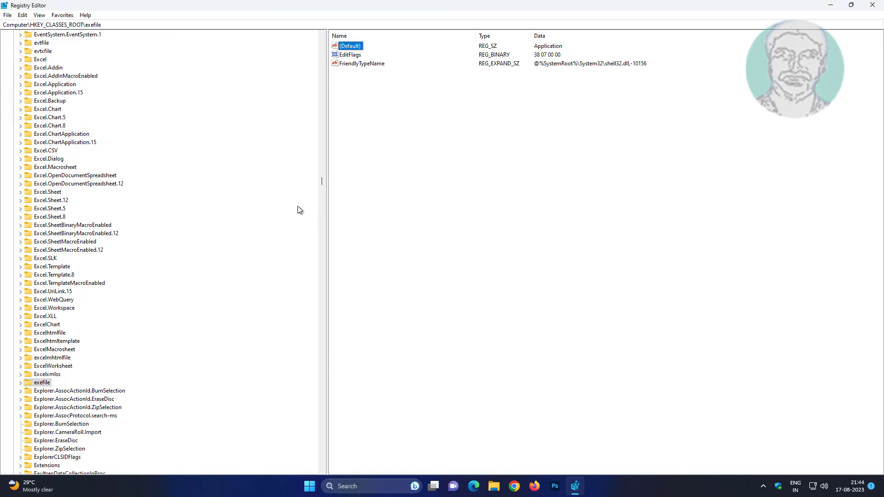
scroll(61, 376, down, 3)
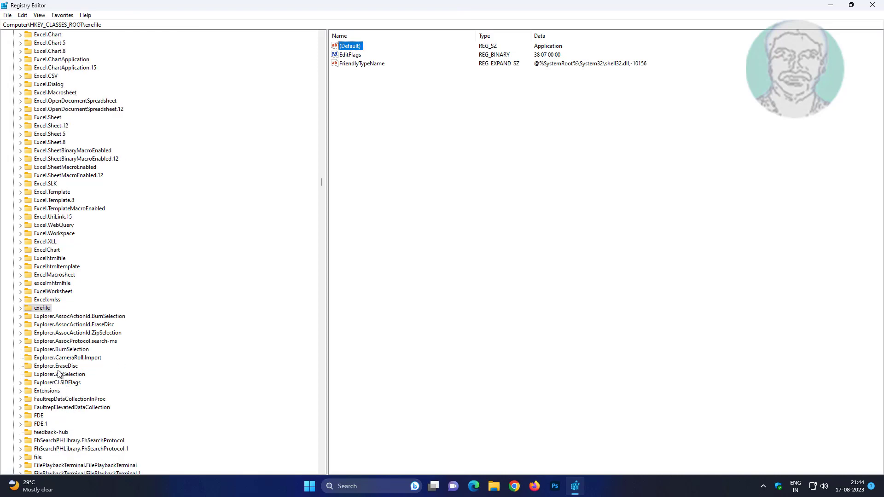
- Expand exefile > shell > open and select the command key
click(20, 308)
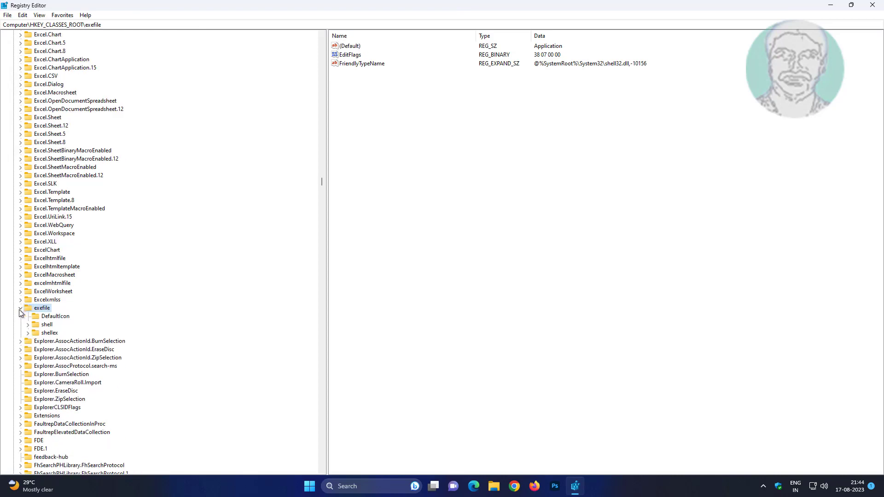
click(46, 325)
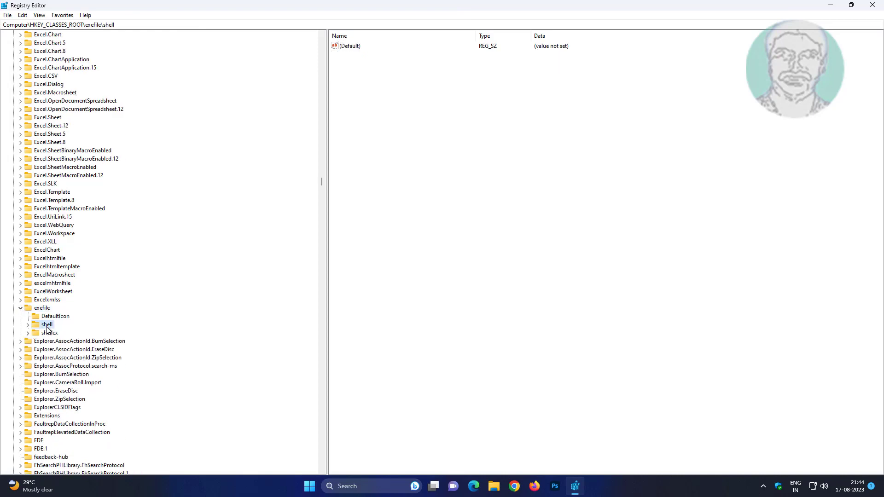
click(28, 325)
click(55, 334)
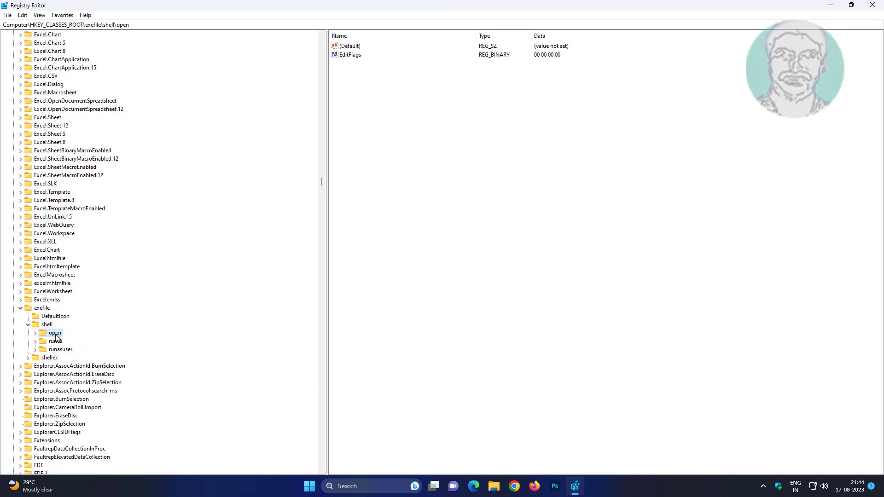
click(36, 333)
click(69, 342)
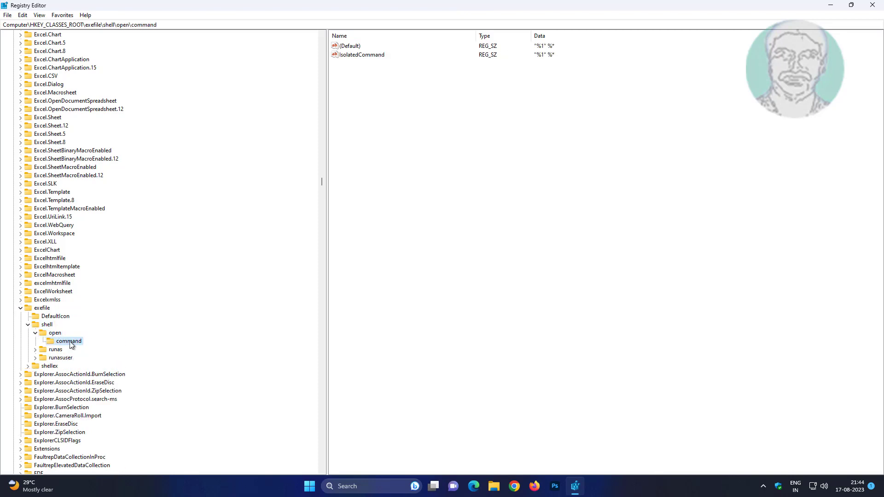
- Inspect the command (Default) value and confirm it unchanged as "%1" %*
click(351, 47)
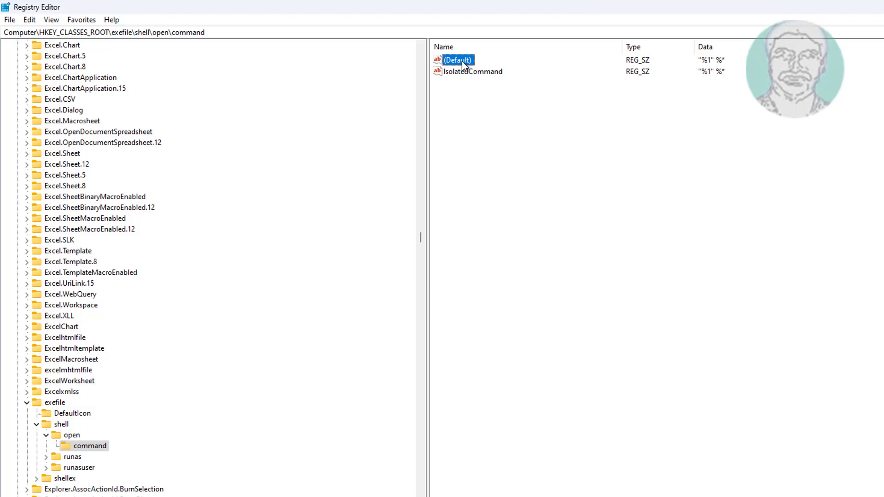
double_click(351, 46)
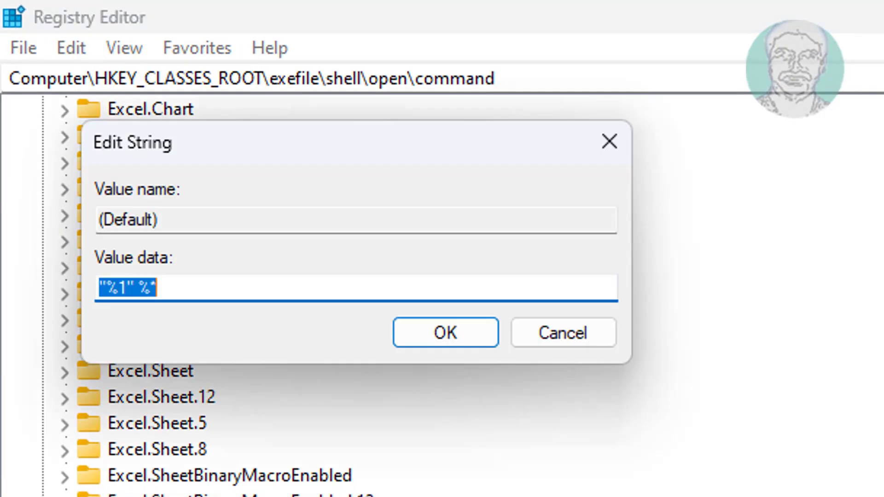
click(198, 294)
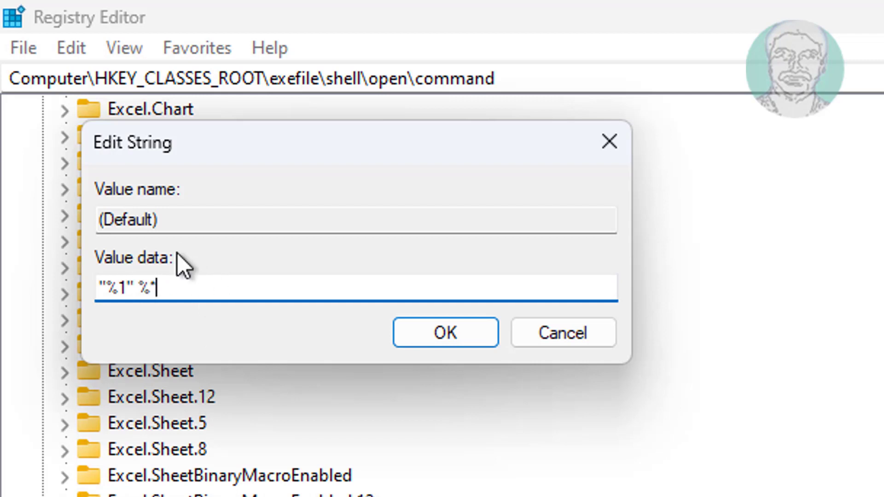
click(420, 332)
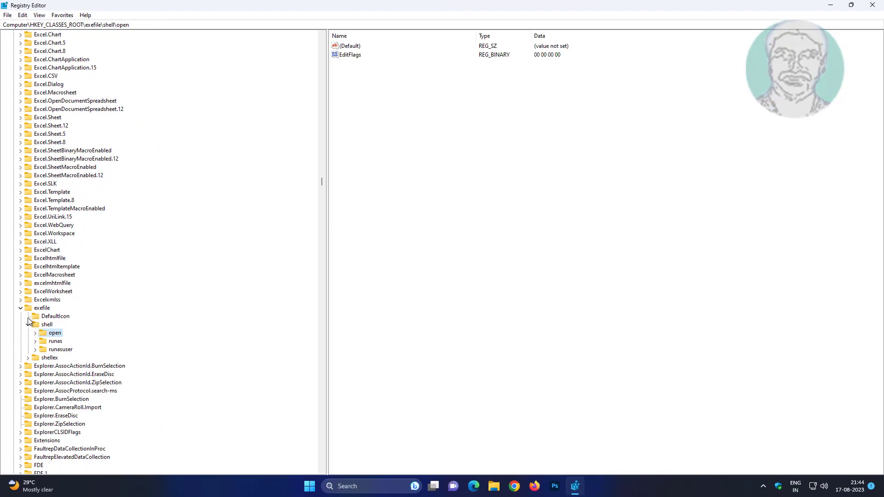
- Collapse the exefile key and HKEY_CLASSES_ROOT to the root hives, then close Registry Editor
double_click(35, 305)
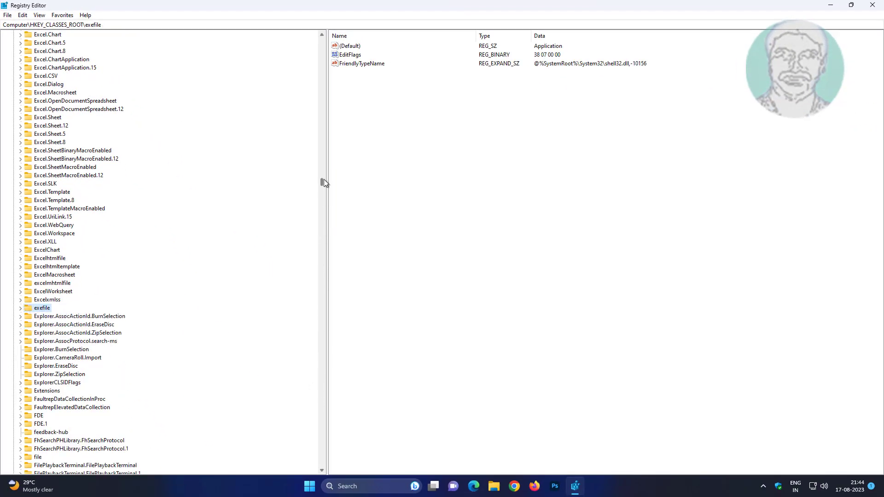
mouse_move(322, 180)
mouse_down()
mouse_move(328, 28)
mouse_move(124, 36)
mouse_move(359, 188)
mouse_move(322, 40)
mouse_up()
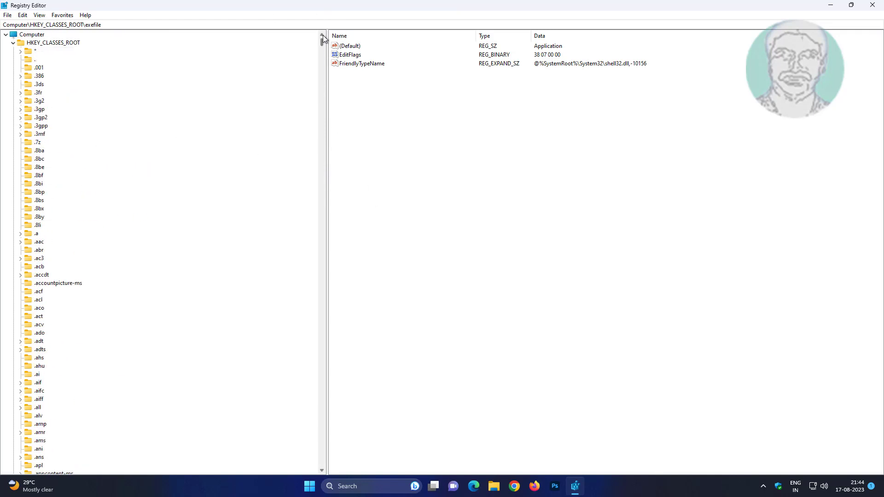
click(12, 43)
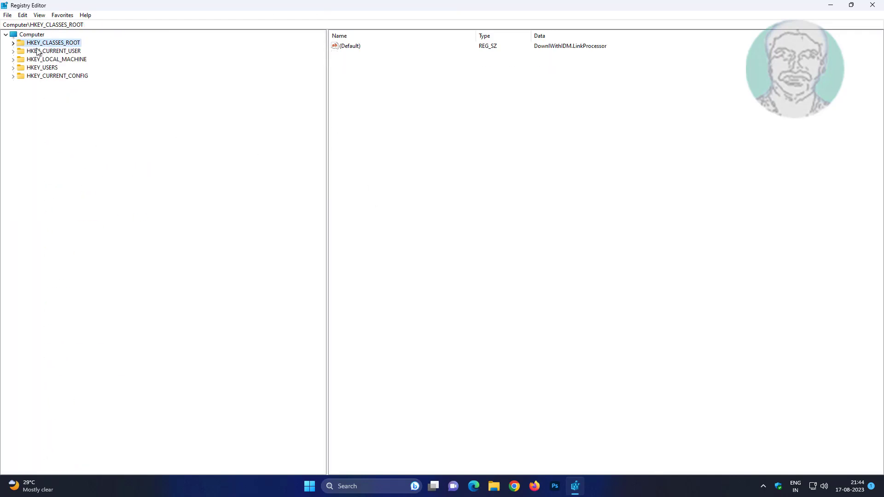
click(880, 8)
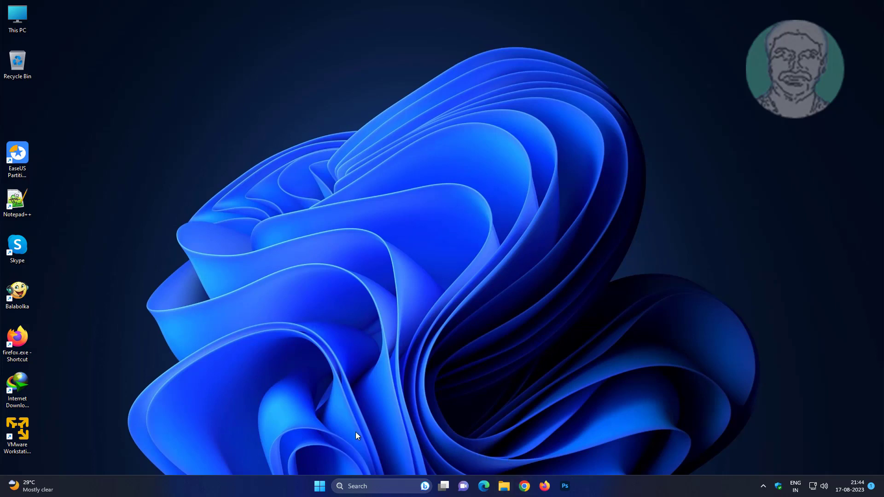
- Search for msconfig and launch System Configuration from the results
click(388, 486)
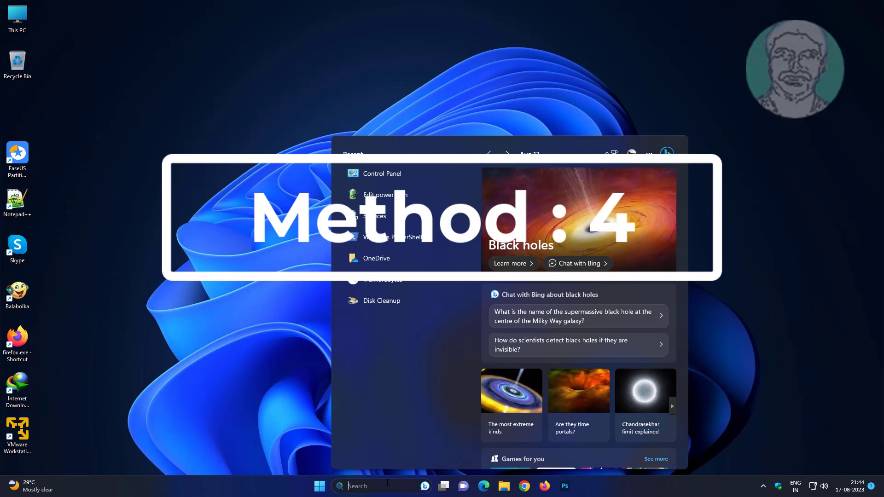
text(msconfig)
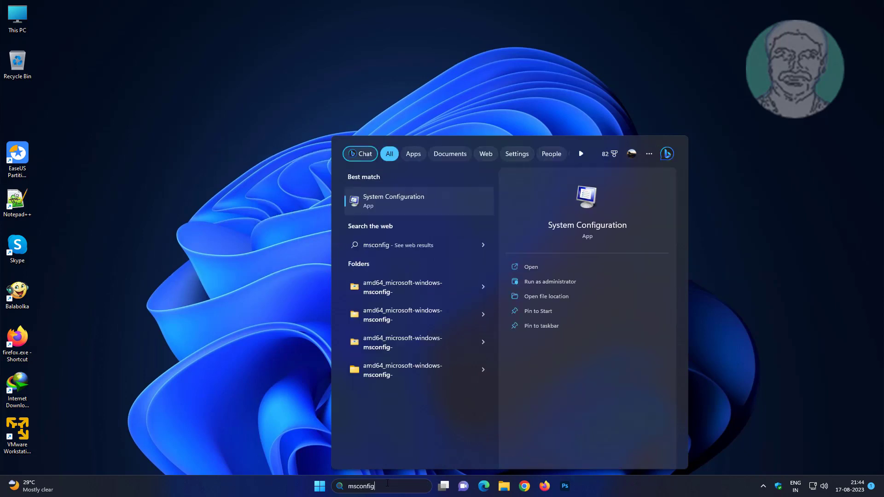
click(431, 209)
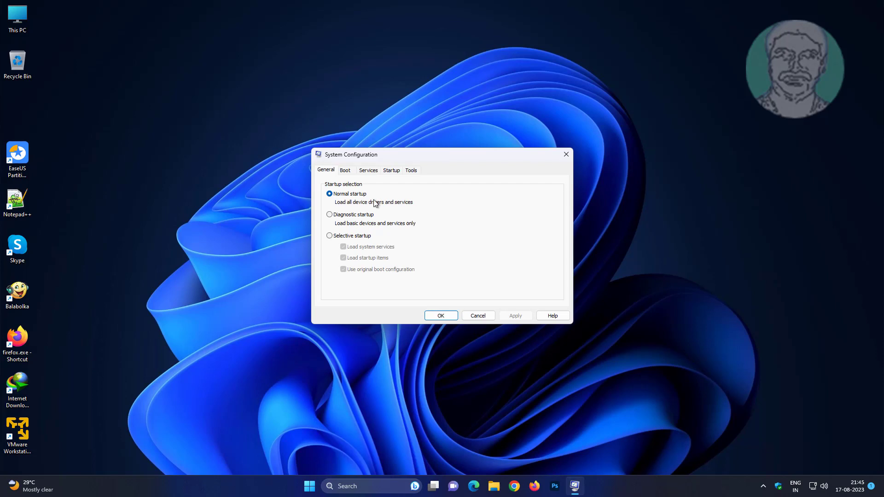
- On the Services tab, hide all Microsoft services and disable the remaining third-party ones
click(369, 171)
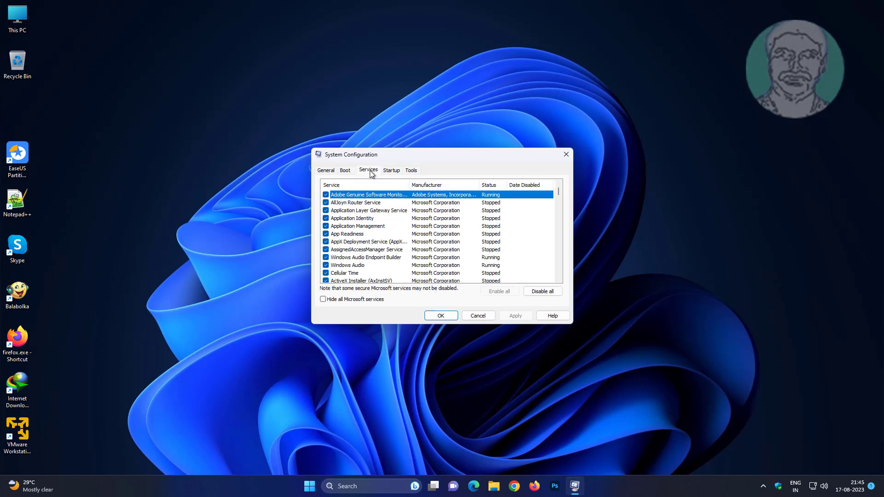
click(323, 300)
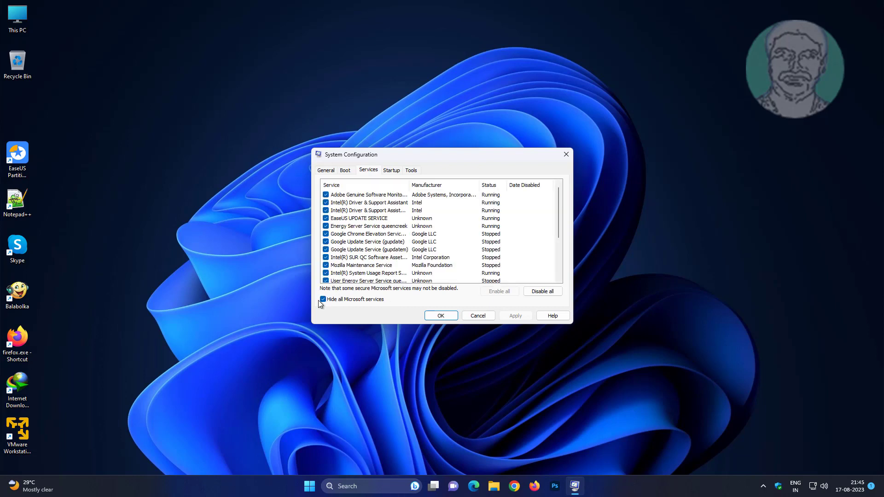
click(543, 292)
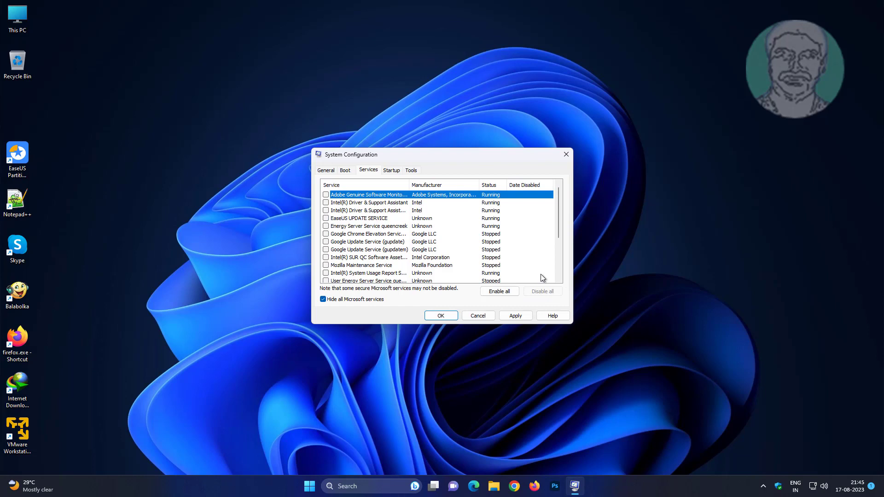
- Apply the disabled services, close System Configuration with OK, and choose Restart
click(516, 316)
click(440, 316)
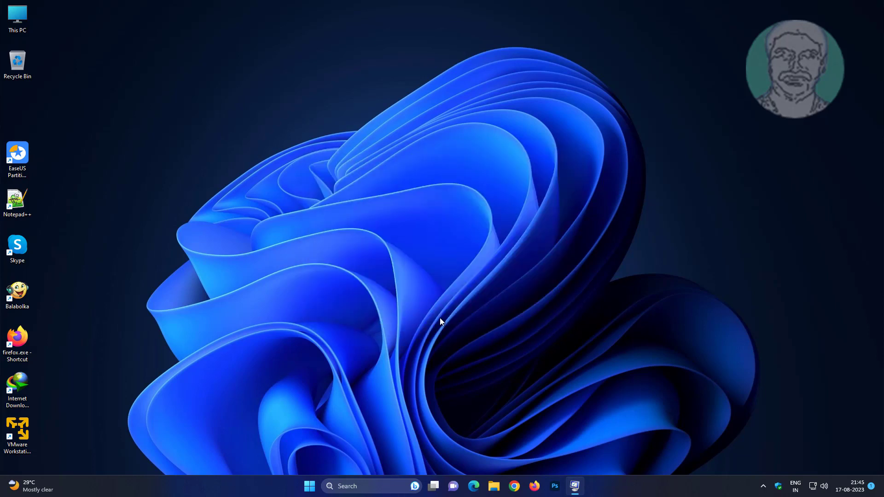
click(428, 258)
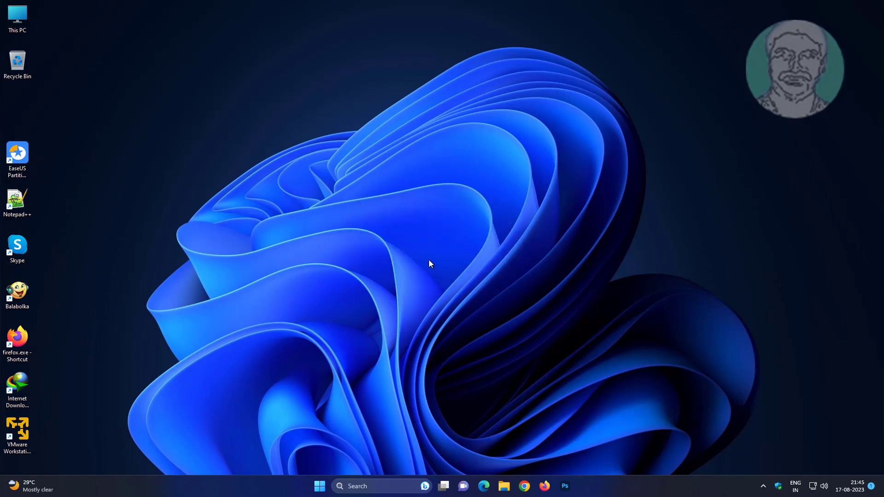